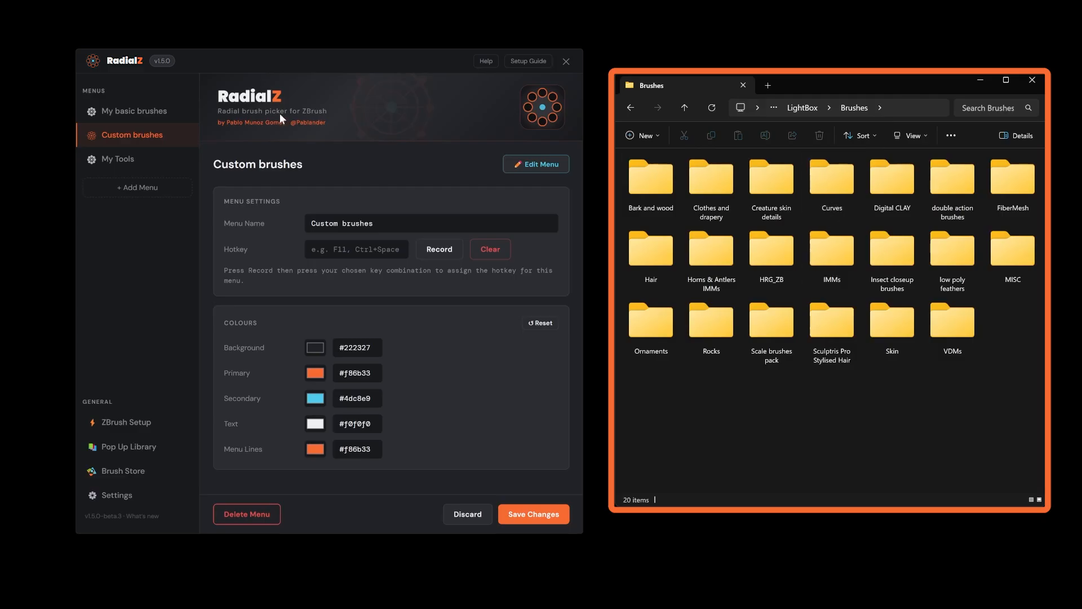
Review the optional brush folder setting in ZBrush Setup and the synced brush count on the Pop Up Library page.
left_click(127, 426)
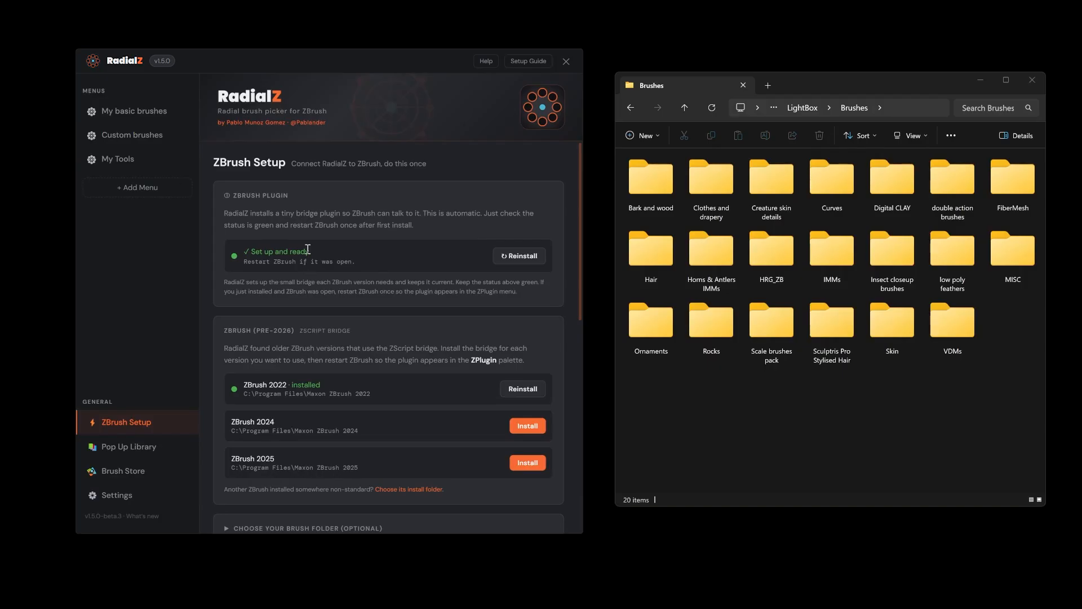
scroll(336, 195, "down", 5)
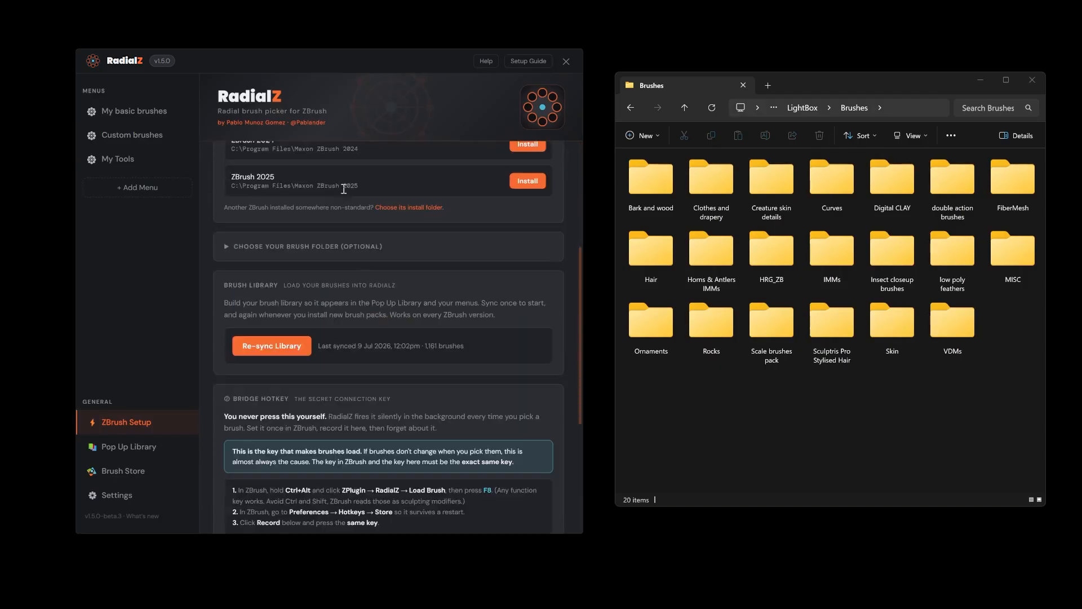
left_click(259, 250)
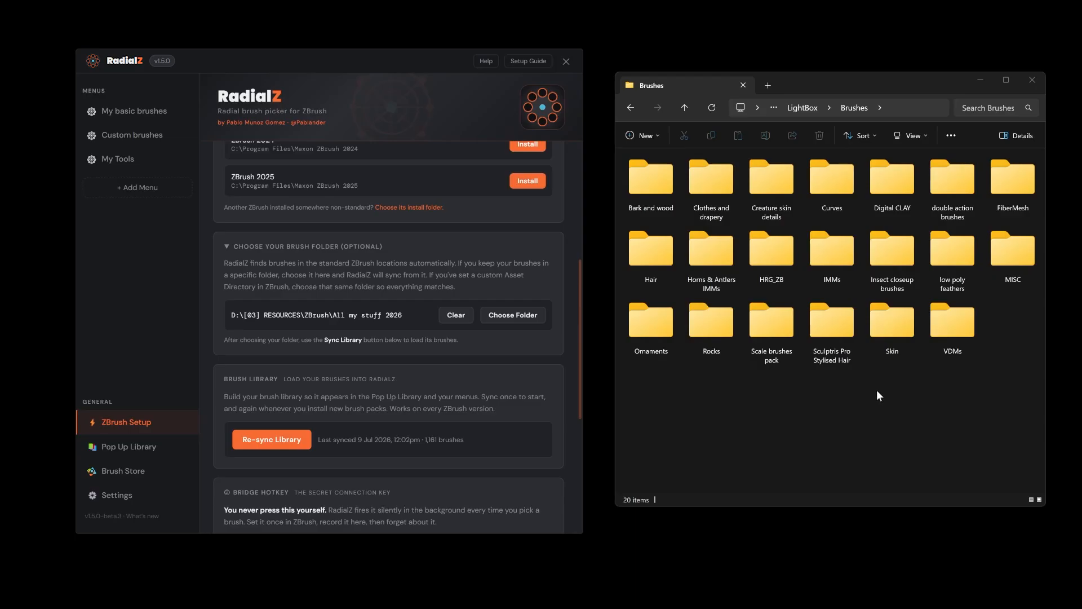
left_click(121, 446)
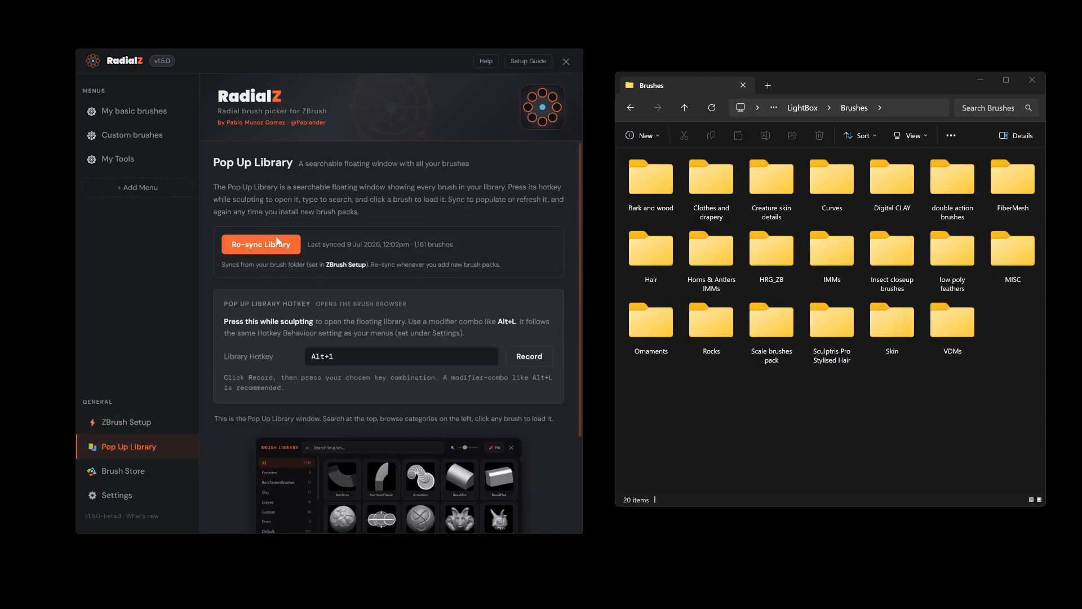
left_click_drag(414, 241, 427, 243)
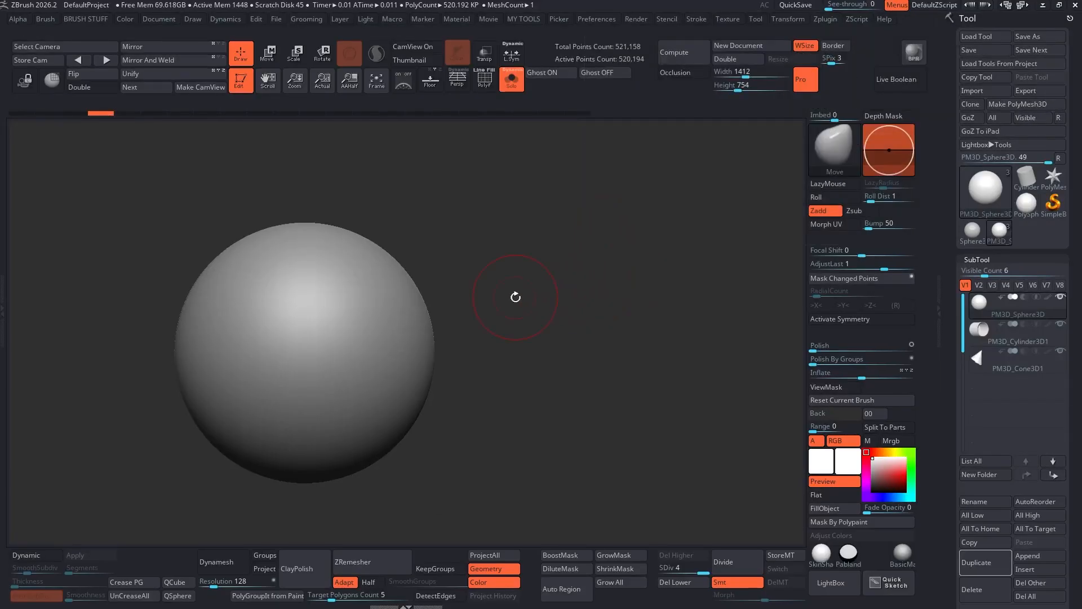
Switch to ZBrush, open the pop-up brush library, clear its search text and browse the full list of categories and brushes.
key("b")
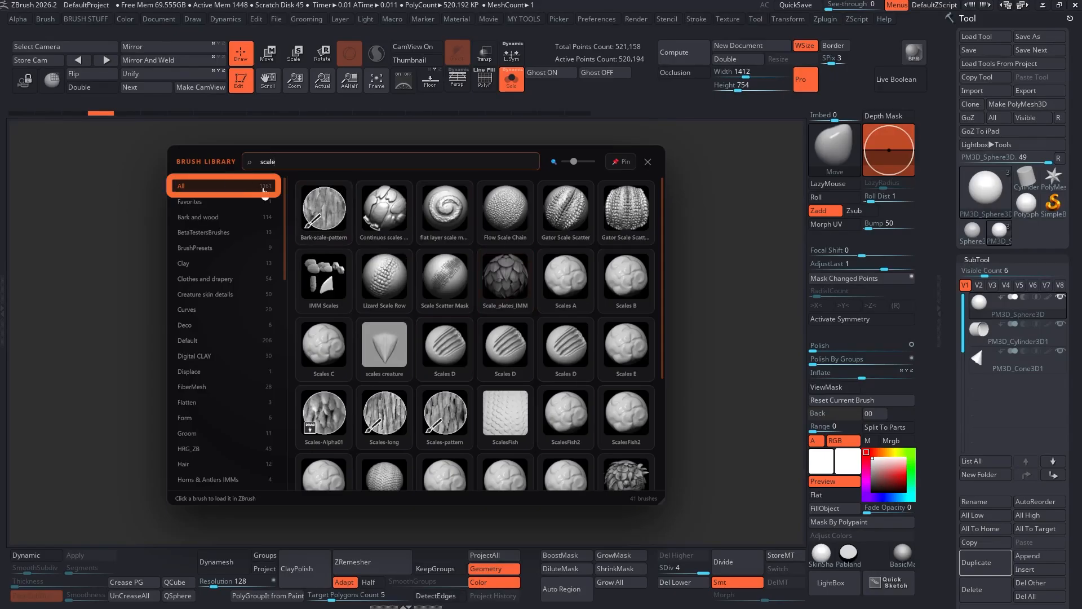
double_click(248, 165)
key("BackSpace")
scroll(616, 345, "down", 5)
scroll(223, 237, "down", 1)
scroll(223, 237, "down", 3)
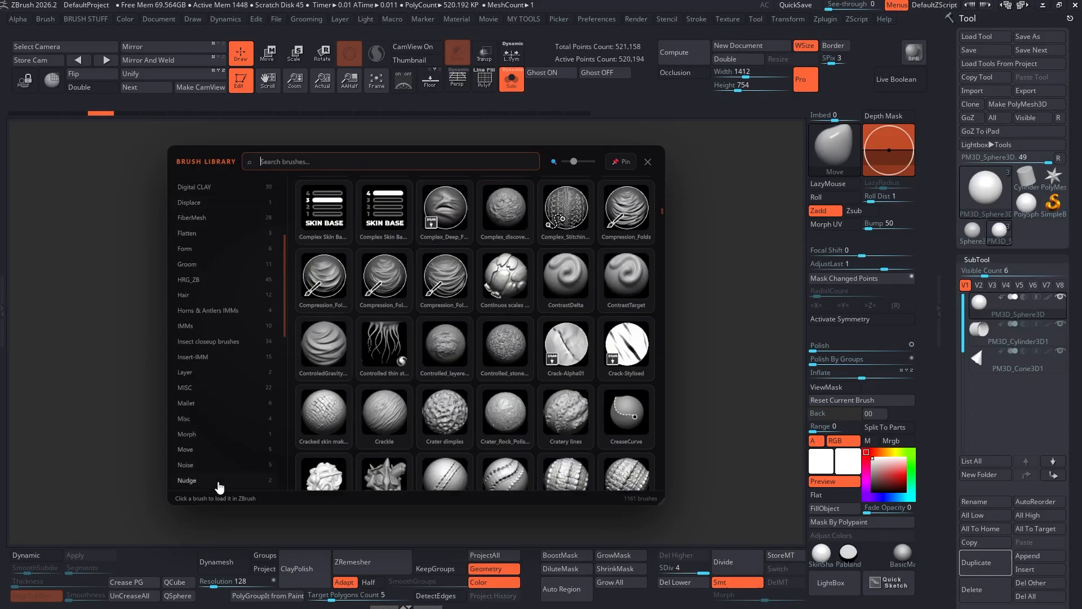
left_click(445, 207)
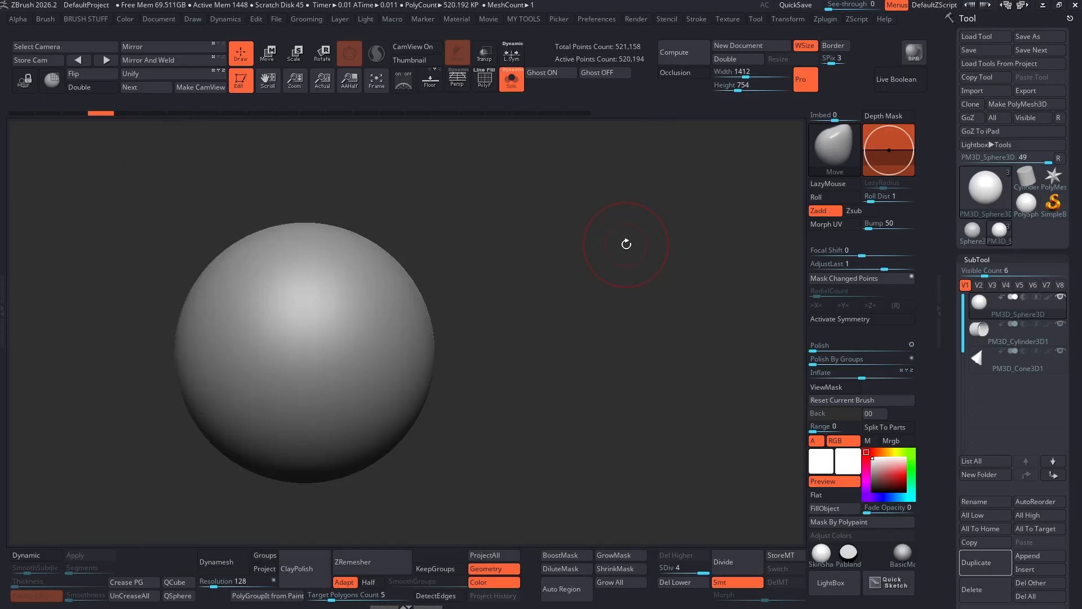
left_click(1043, 6)
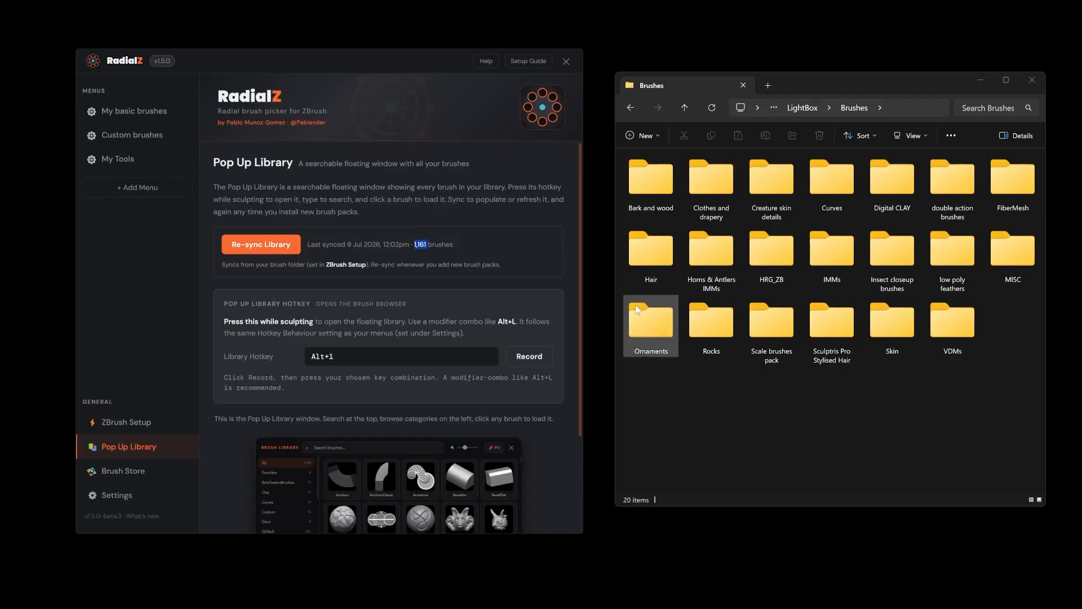
Look over the category folders inside the LightBox Brushes folder, such as Bark and wood, double action brushes, FiberMesh and Skin.
left_click(709, 407)
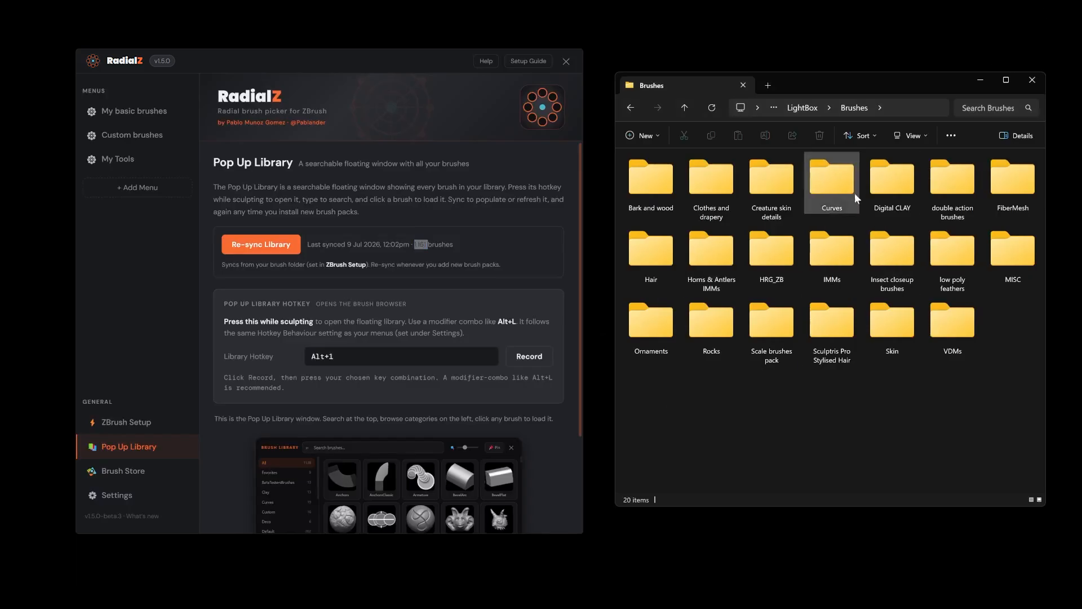
left_click(644, 177)
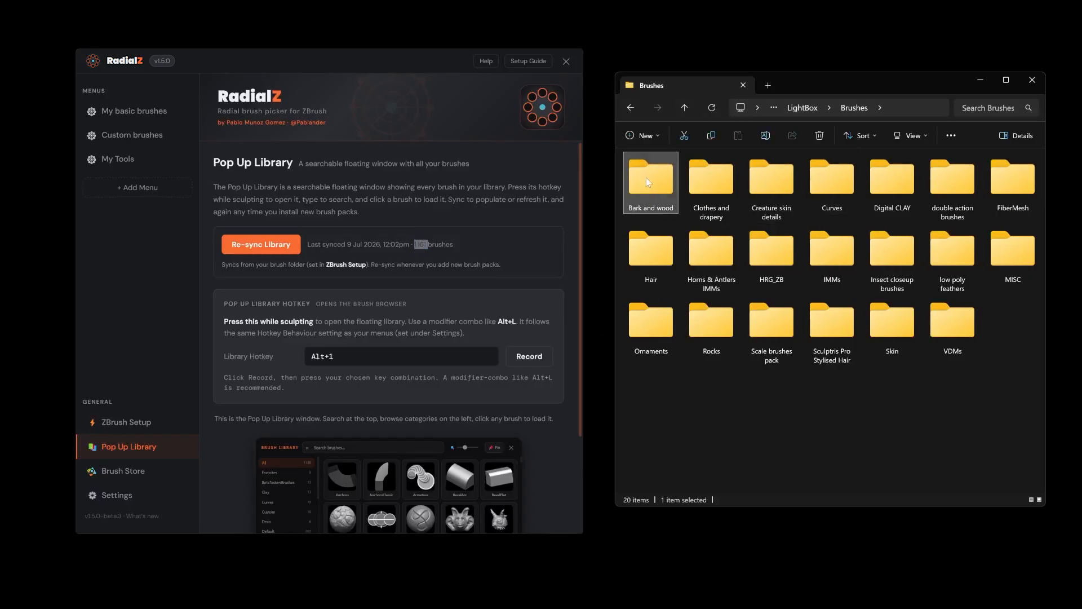
left_click(713, 187)
left_click(953, 183)
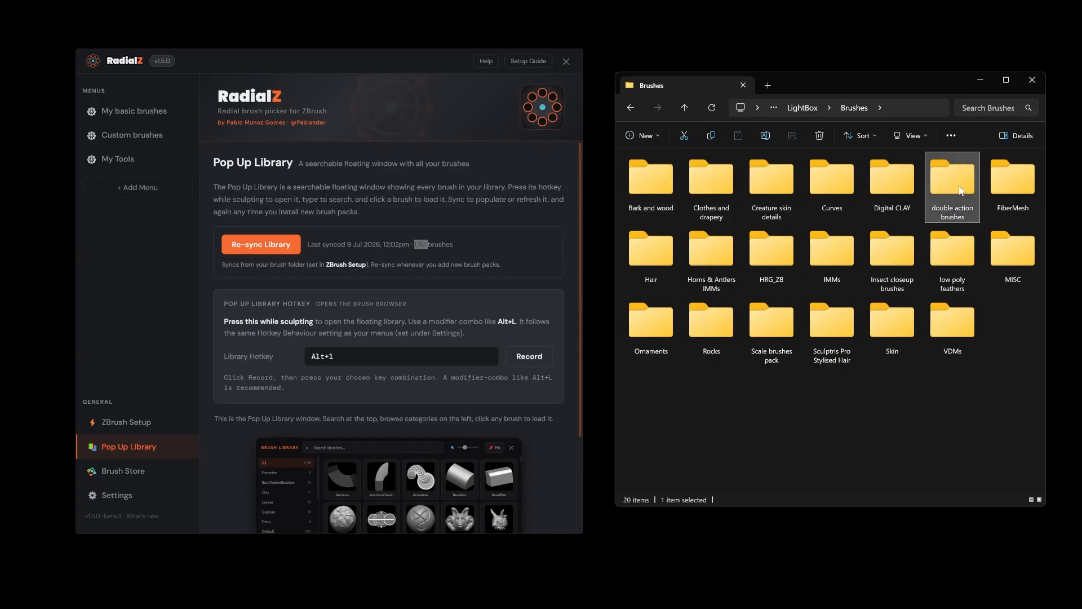
left_click(1014, 179)
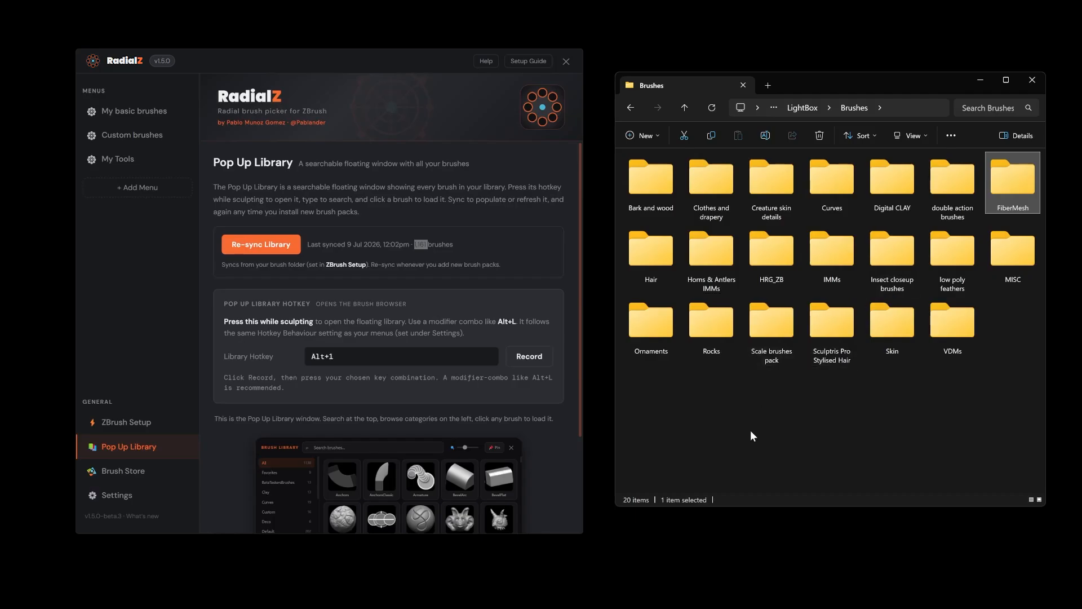
left_click(888, 336)
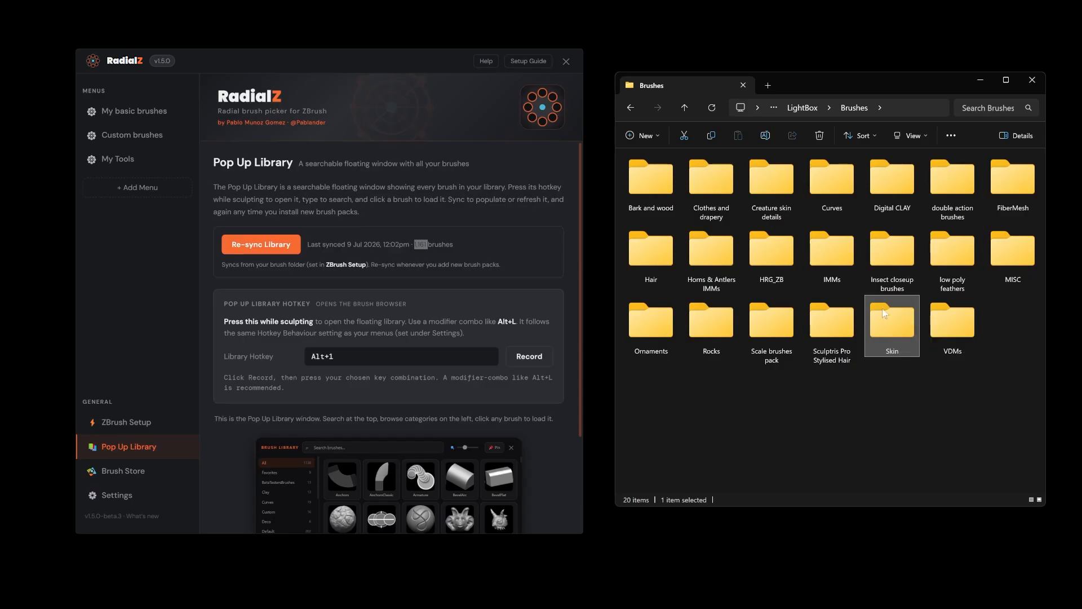
left_click(851, 431)
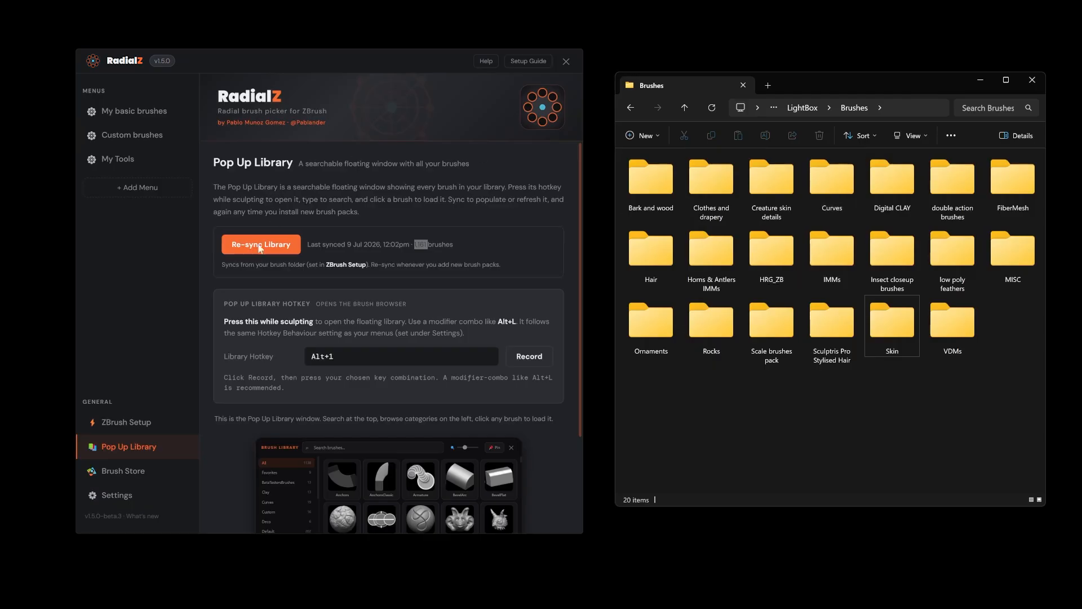
Browse the brush packs offered in RadialZ's Brush Store and return to the Pop Up Library page.
left_click(115, 478)
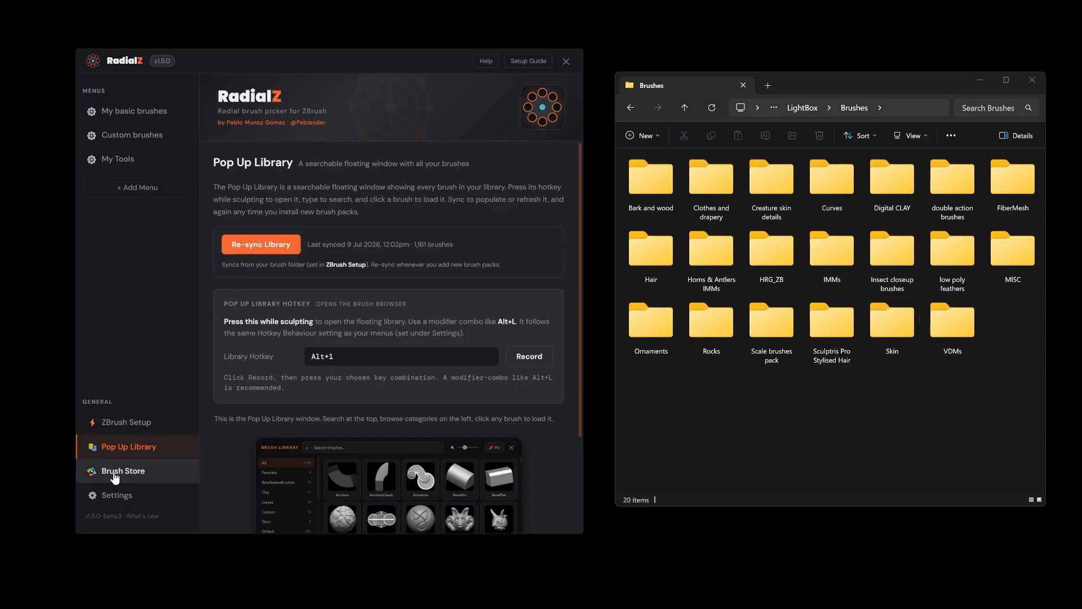
left_click(115, 478)
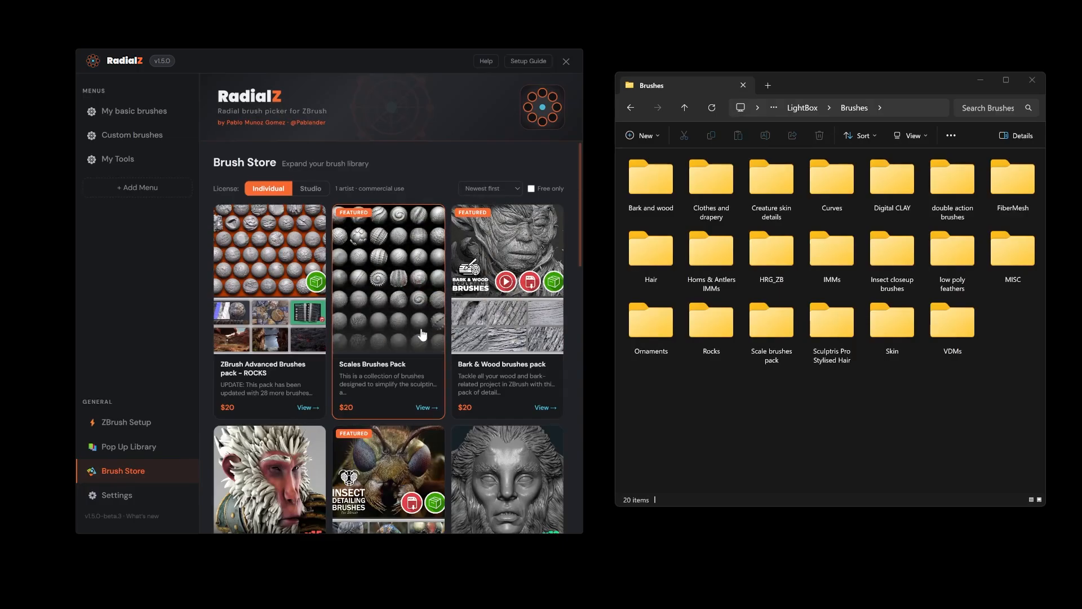
scroll(420, 335, "down", 10)
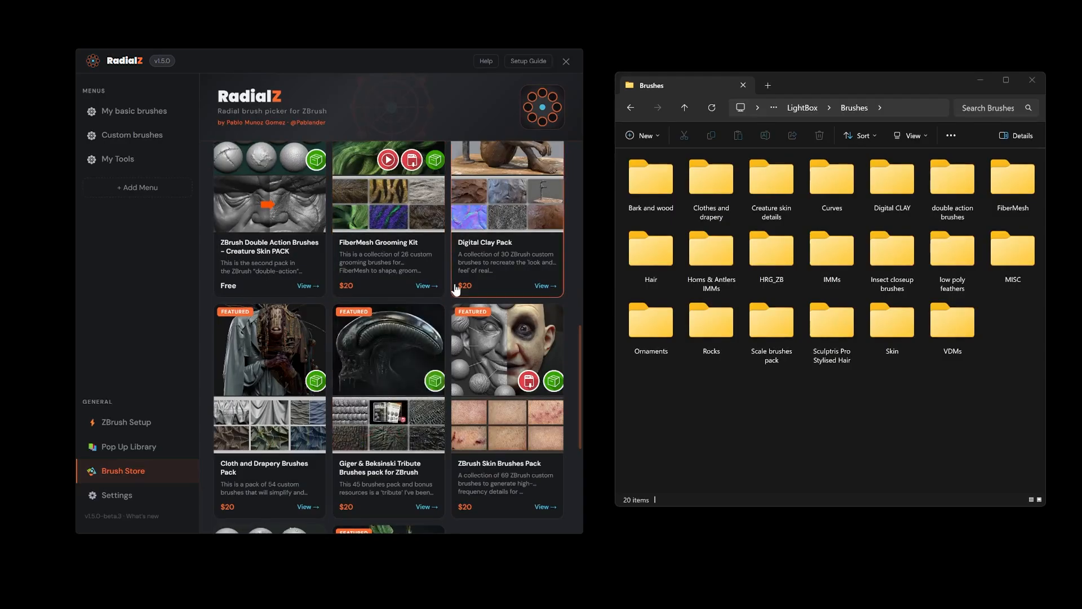
left_click(130, 446)
Open the Comic folder on the desktop beside the Brushes folder and inspect its ZBP brush files.
left_click_drag(420, 58, 0, 38)
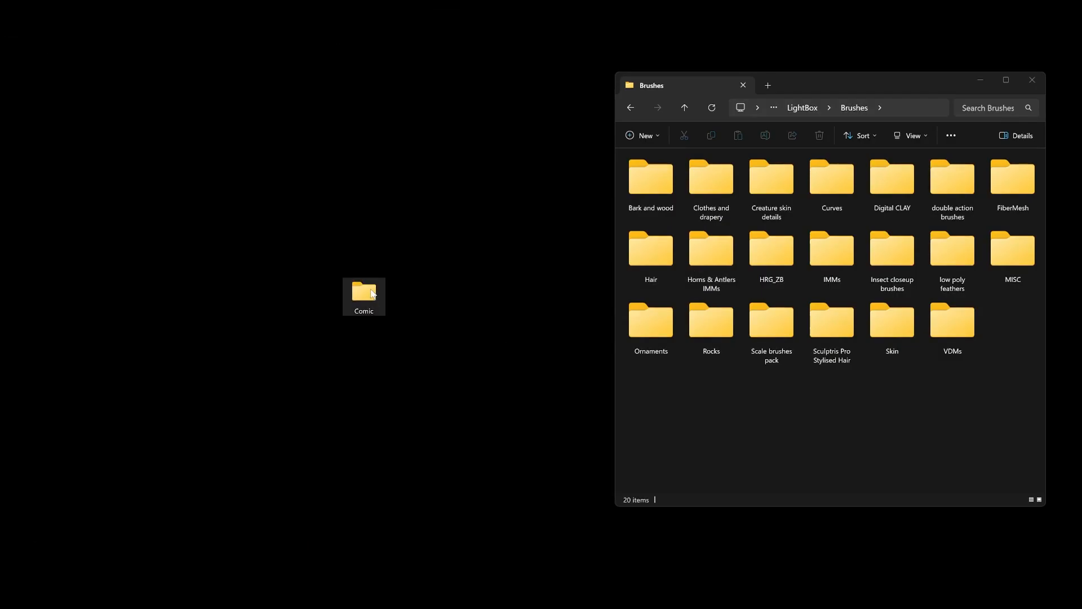
double_click(373, 293)
left_click_drag(933, 53, 418, 86)
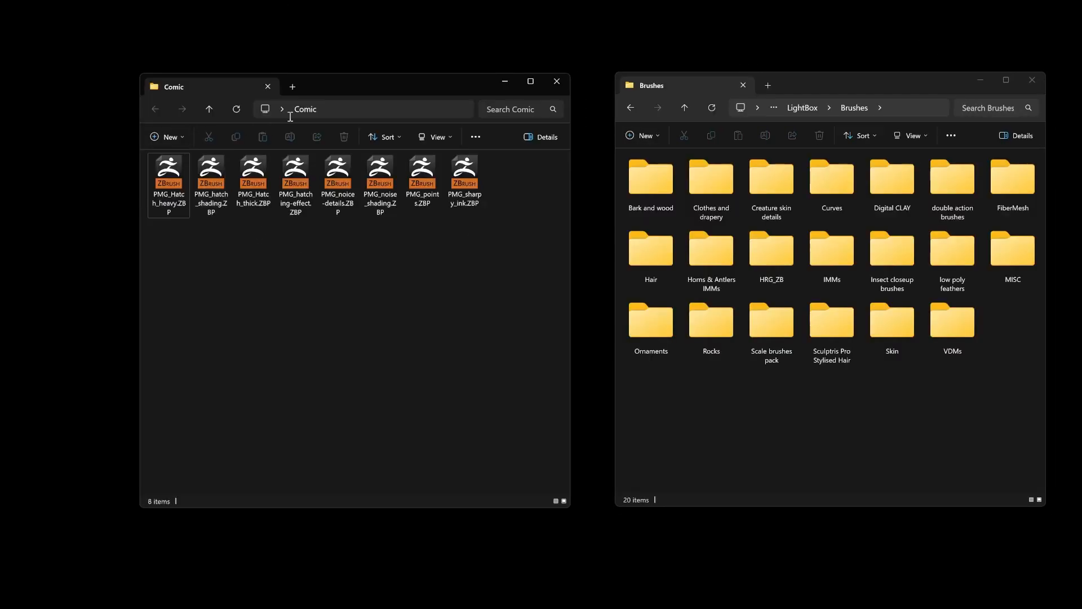
left_click(466, 203)
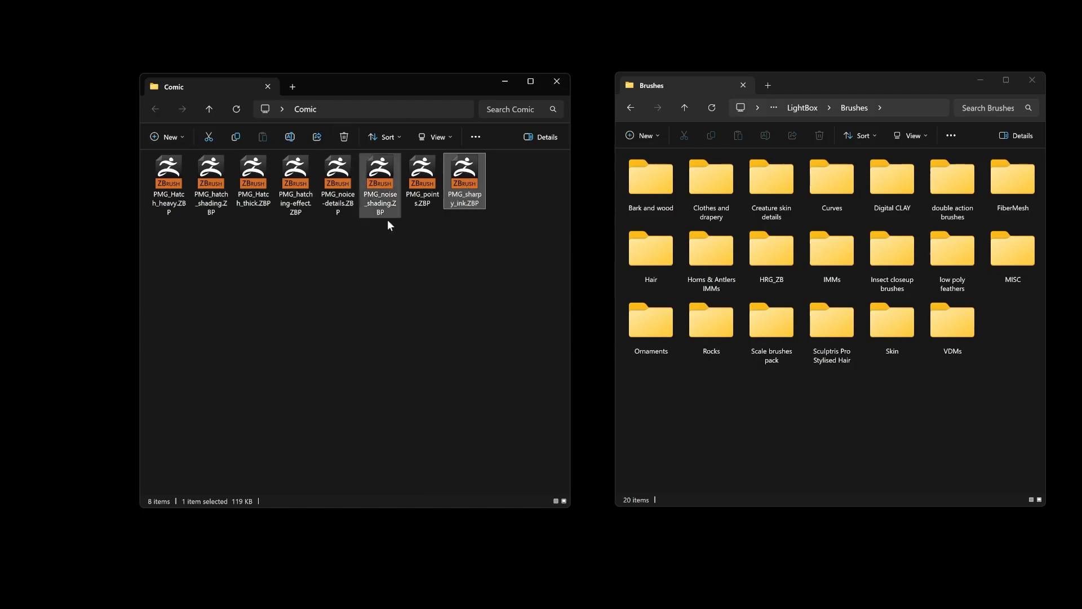
left_click(338, 236)
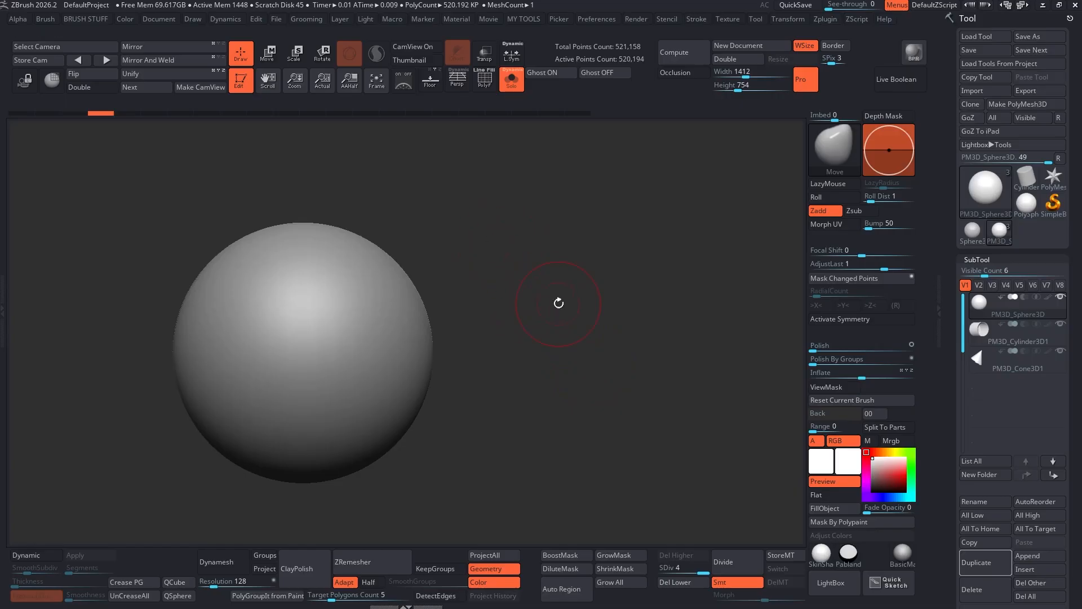
Check the brush library in ZBrush for a Comic category and close the library.
key("b")
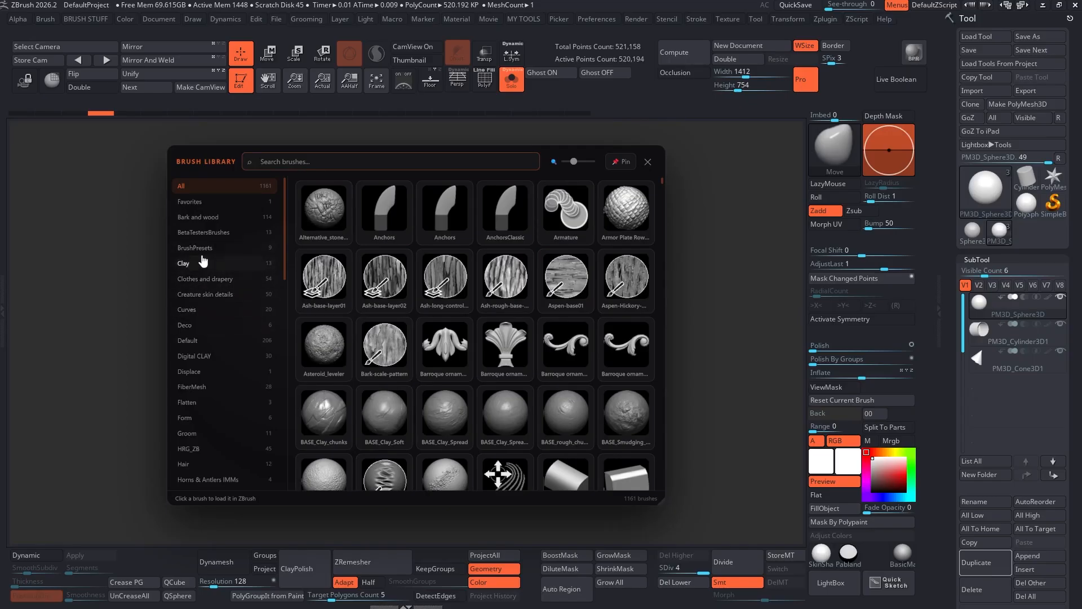
left_click(648, 162)
left_click(1043, 6)
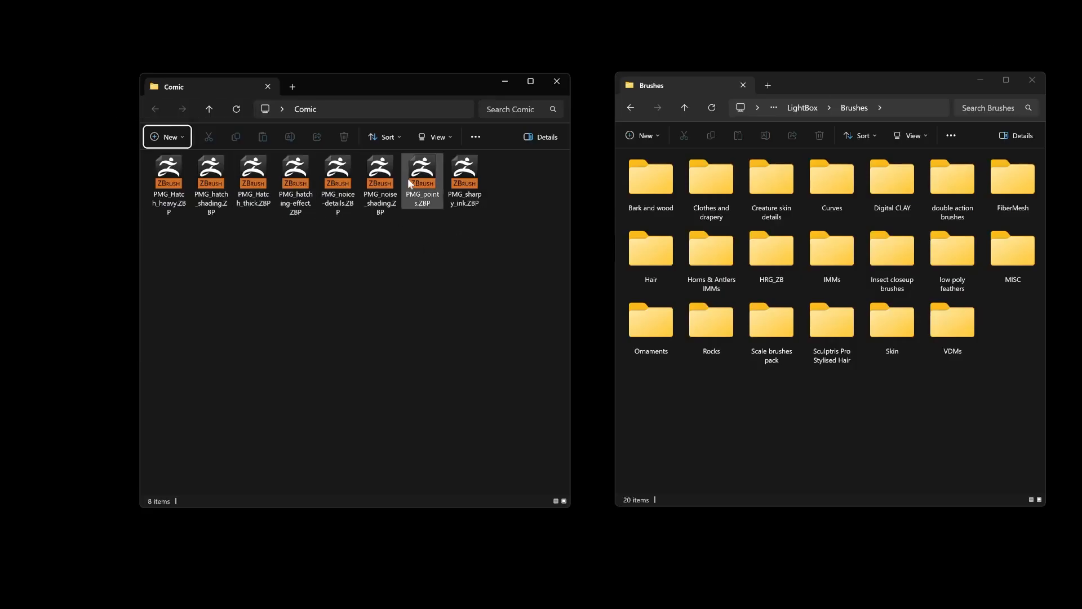
Close the Comic folder window and copy the Comic folder from the desktop into the LightBox Brushes folder.
left_click(557, 85)
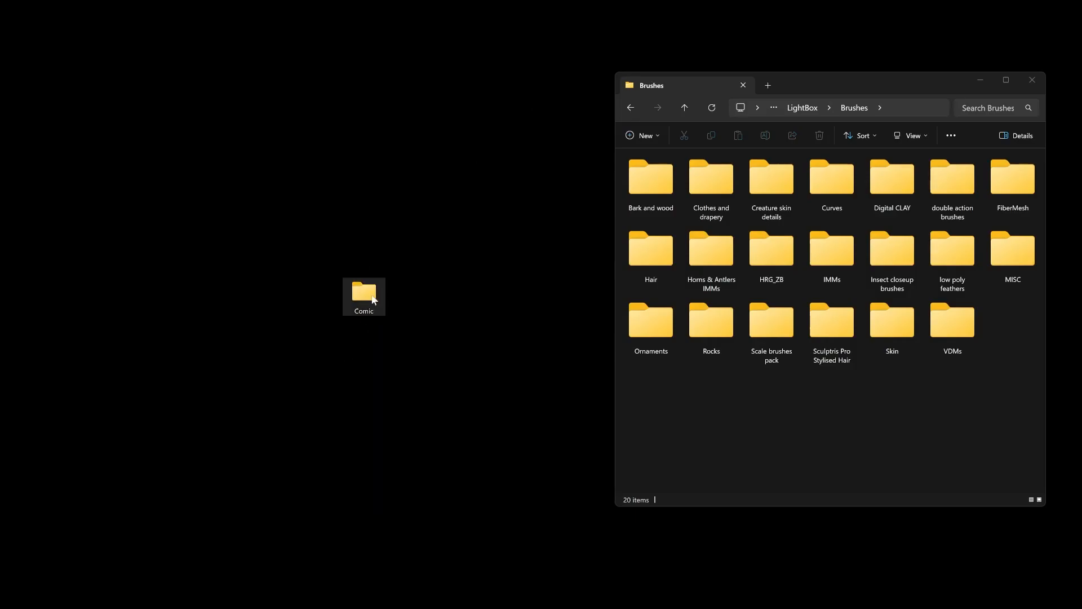
mouse_move(367, 302)
left_mouse_down()
mouse_move(390, 356)
mouse_move(746, 422)
left_mouse_up()
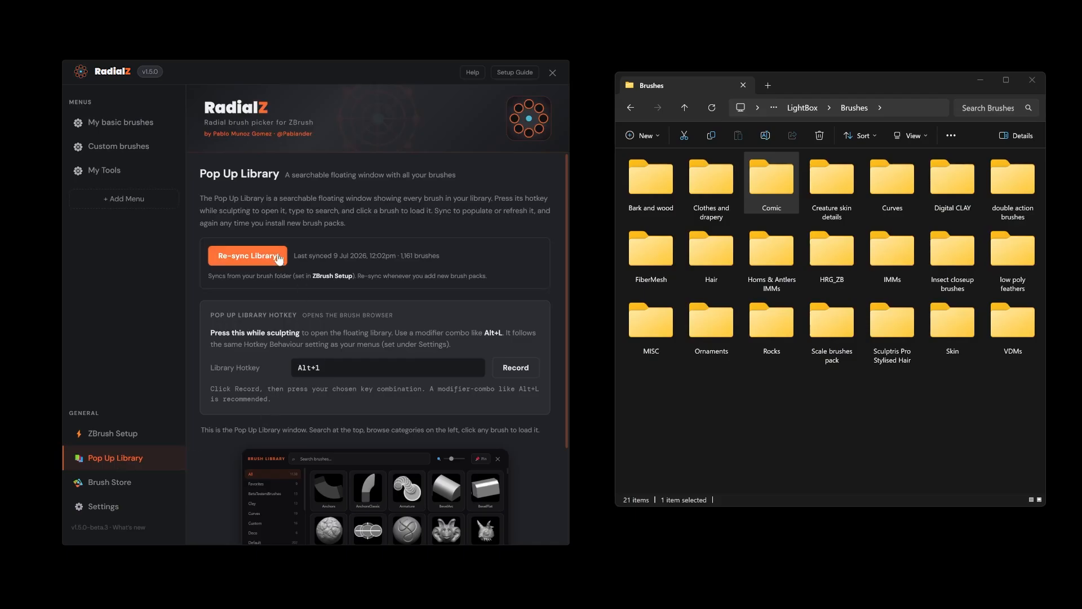
Compare the library's synced brush count in RadialZ with the number of brush files in the desktop Comic folder.
left_click(242, 257)
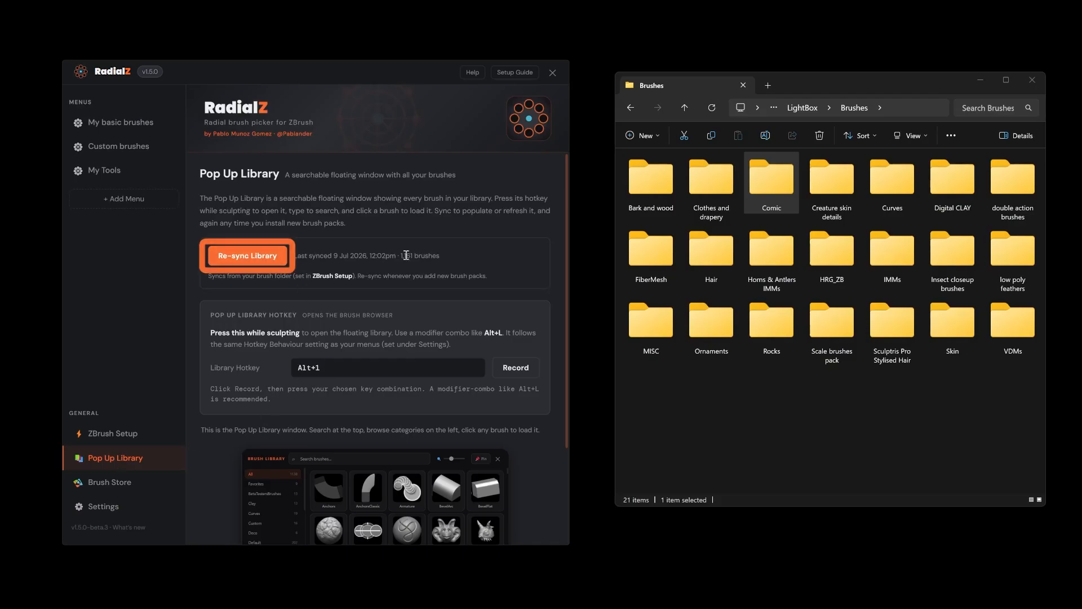
left_click_drag(402, 255, 438, 257)
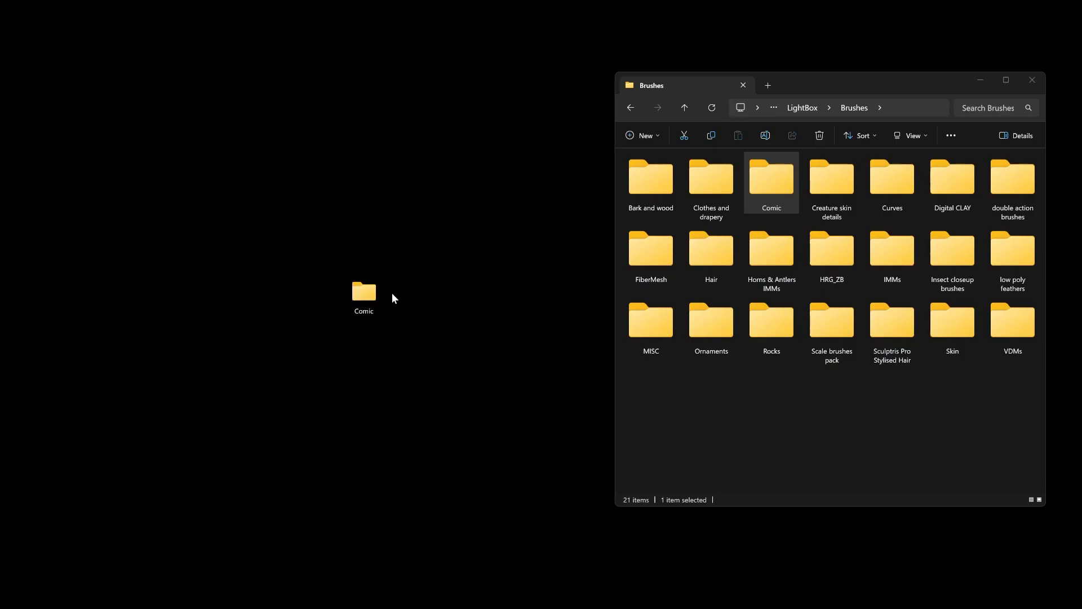
double_click(364, 305)
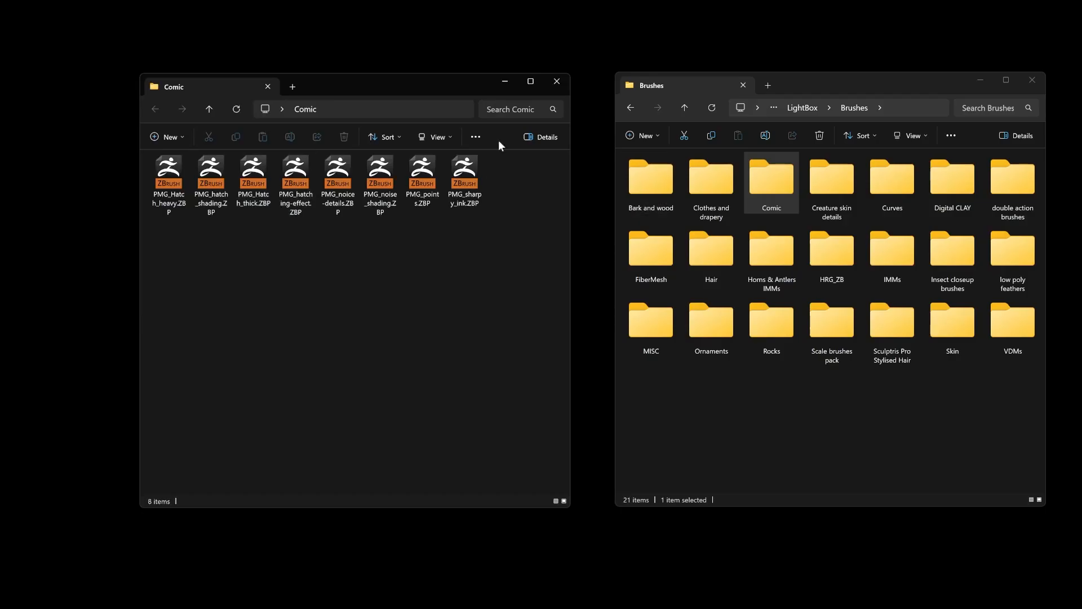
left_click_drag(169, 76, 327, 72)
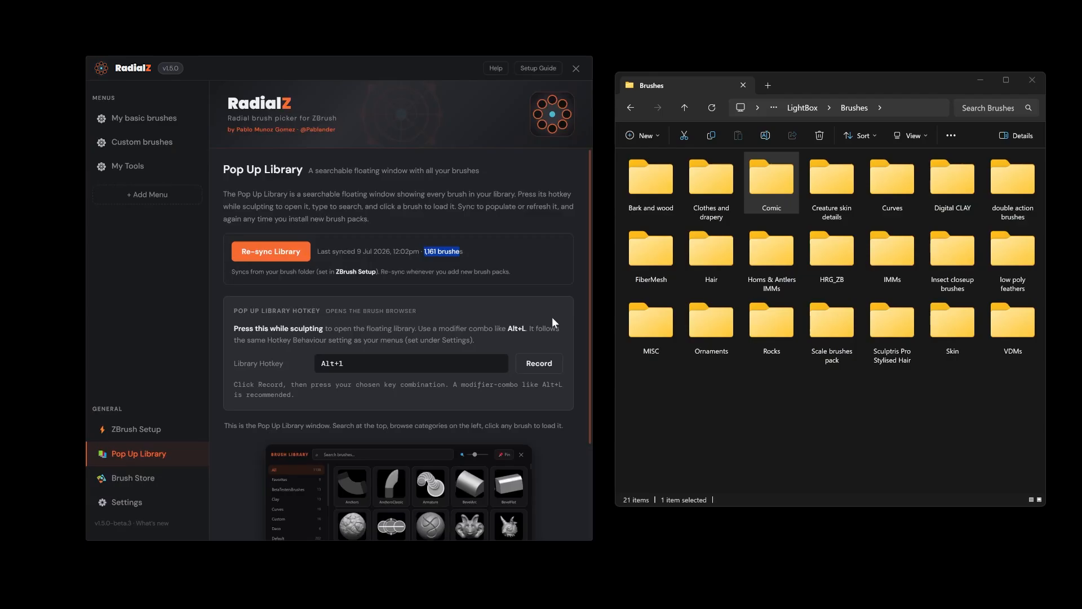
Re-sync the brush library in RadialZ and check the updated brush count.
left_click(488, 248)
left_click(268, 255)
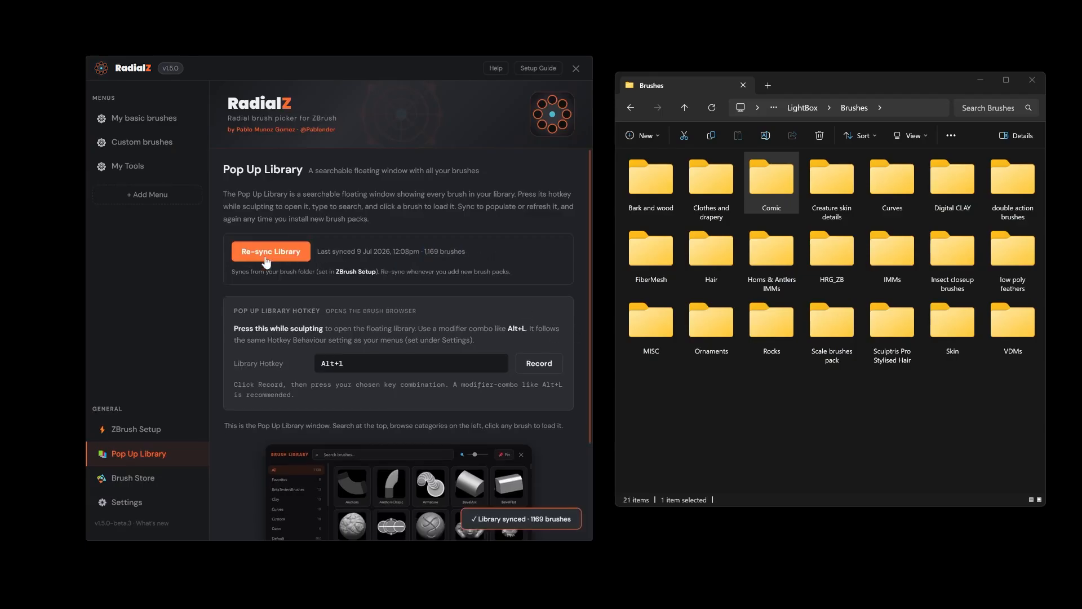
double_click(427, 251)
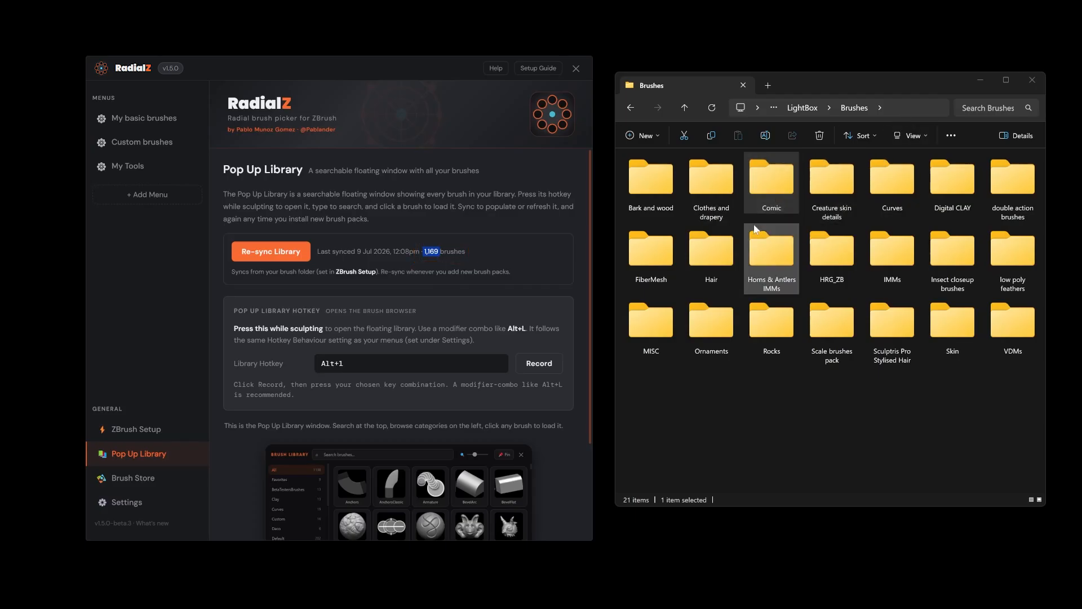
Switch to ZBrush, show the Comic category in the brush library and enlarge the brush thumbnails.
left_click(627, 184)
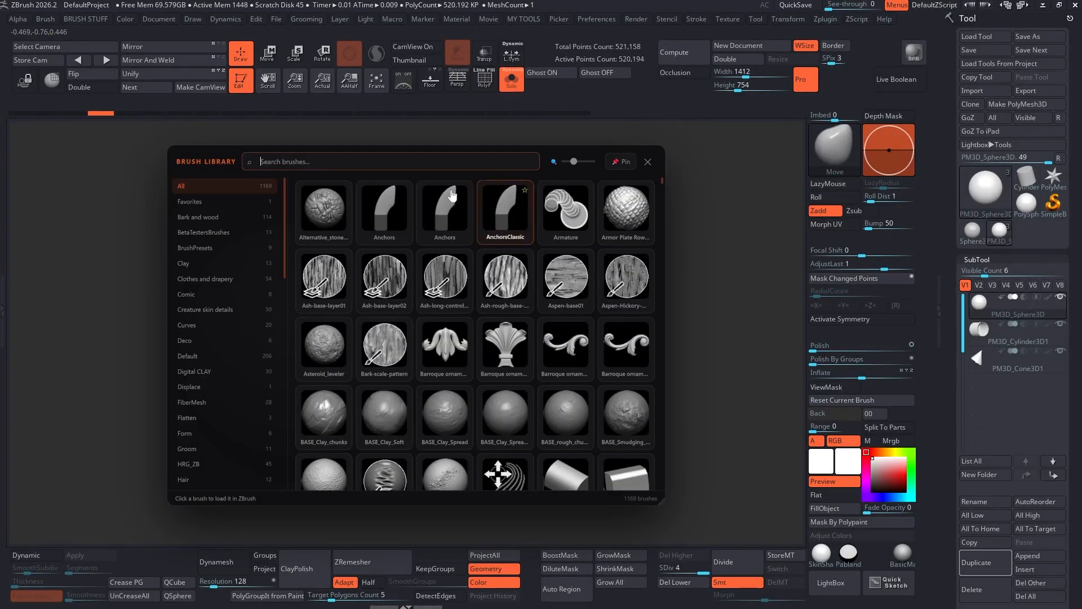
left_click(204, 299)
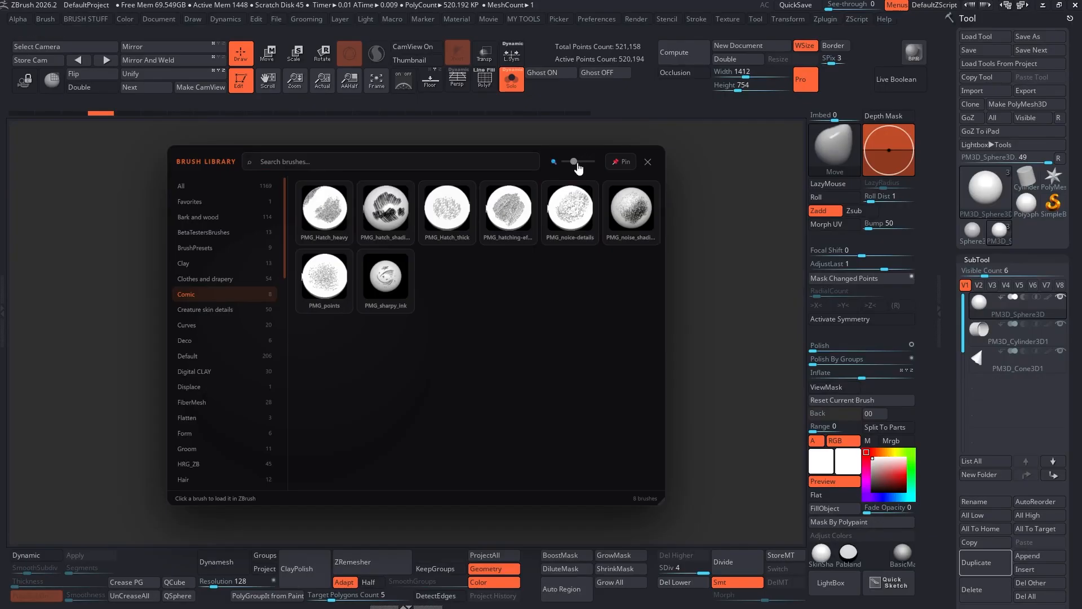
left_click_drag(577, 161, 592, 161)
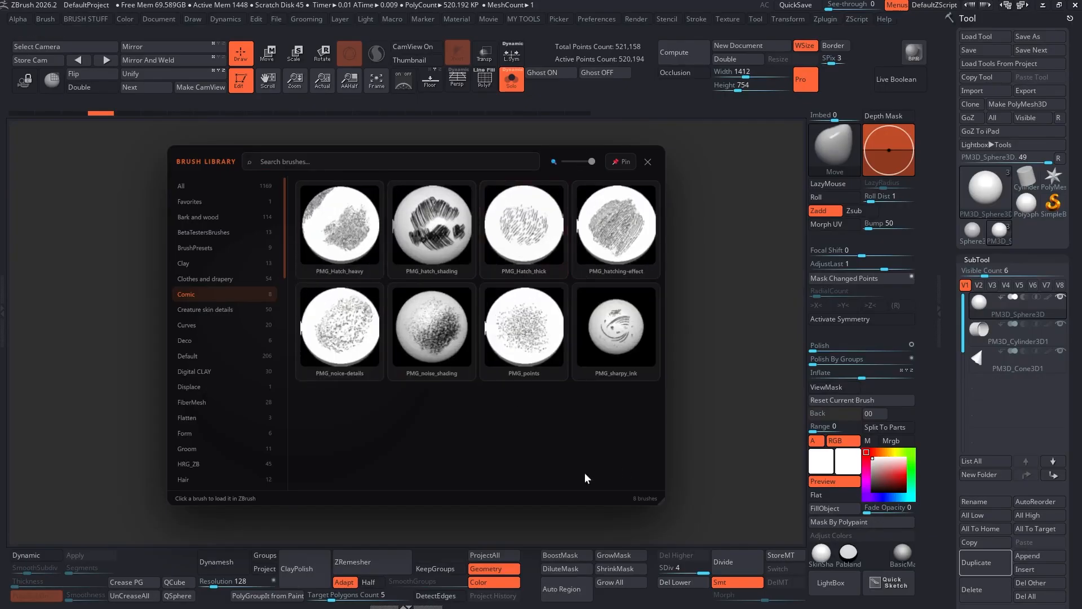
Close the brush library and start a new radial menu in RadialZ named Comic.
left_click(648, 162)
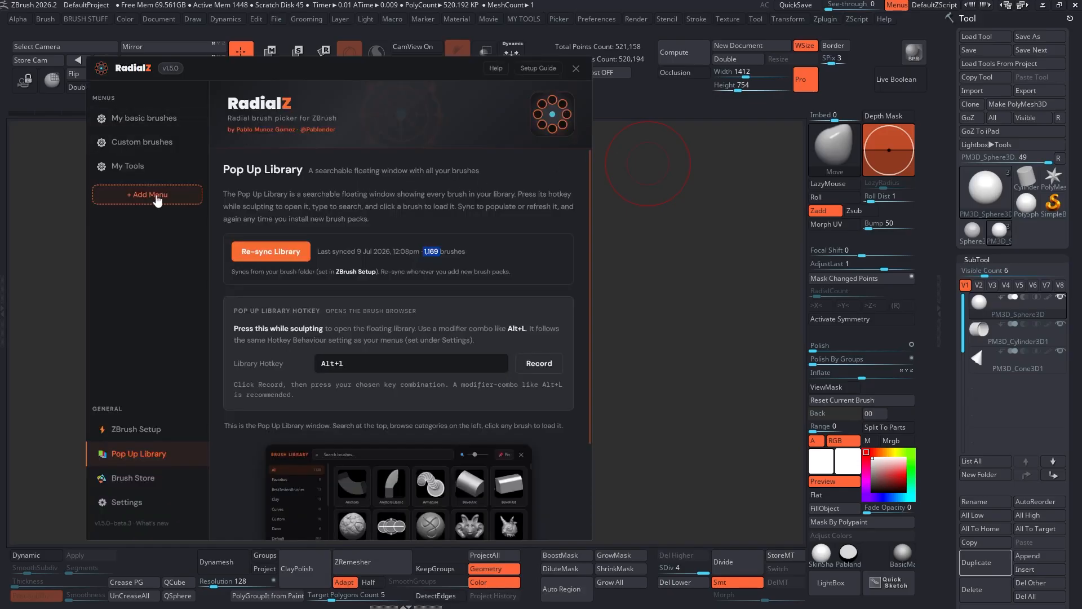
left_click(157, 198)
left_click(380, 220)
type("omid")
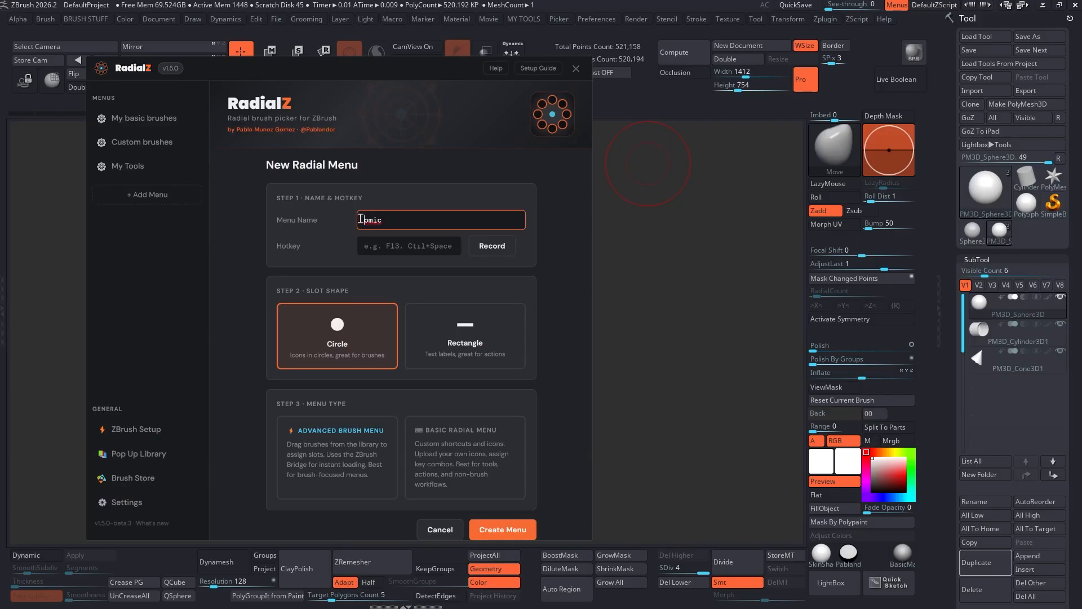
left_click(362, 219)
type("C")
Create the Comic menu as an Advanced Brush Menu with the hotkey F10 and open it for editing.
left_click(417, 246)
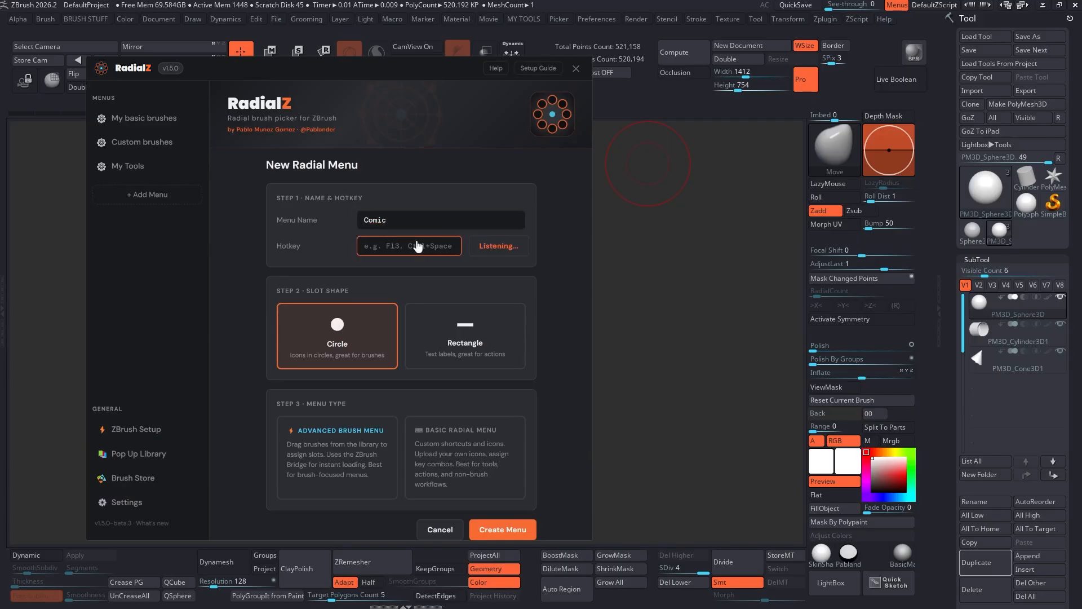
key("F10")
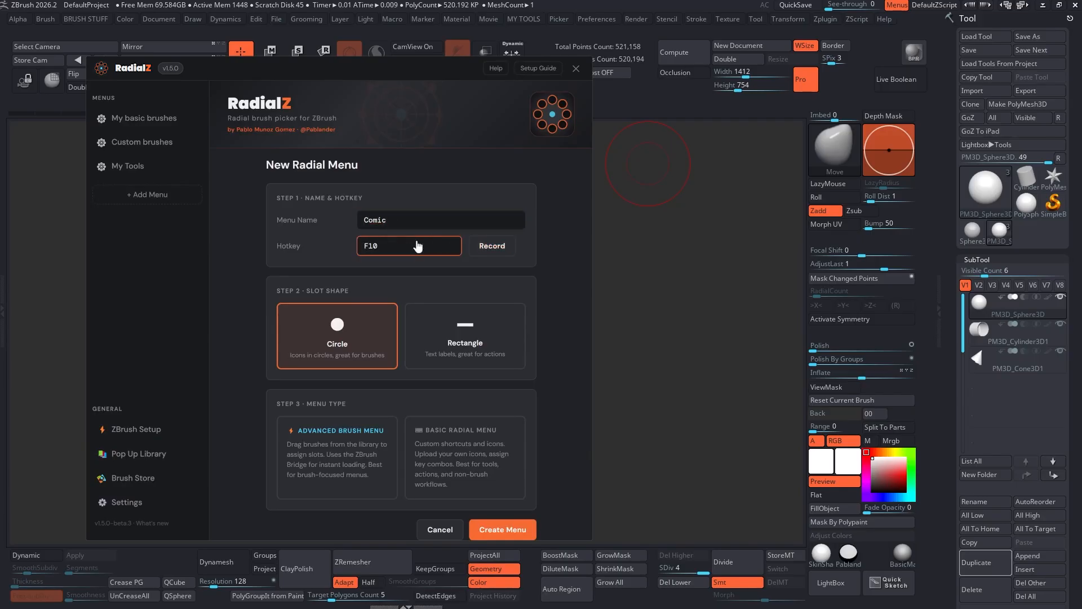
left_click(348, 450)
left_click(566, 175)
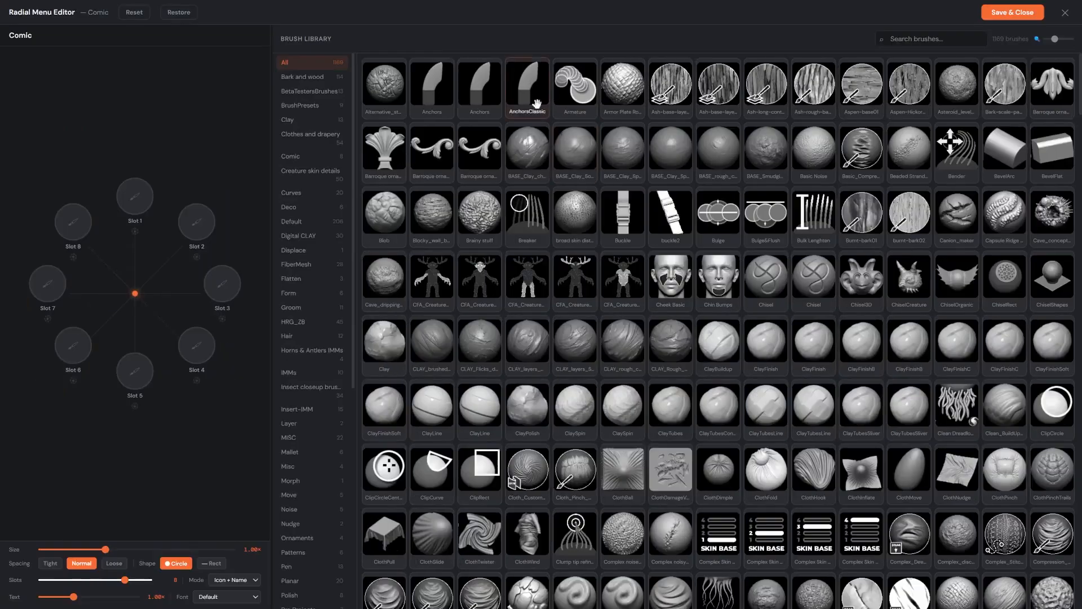
Assign the eight brushes of the Comic category to slots 1 through 8 in library order and save the menu.
left_click(315, 156)
left_click_drag(384, 84, 134, 195)
left_click_drag(432, 84, 197, 221)
left_click_drag(480, 84, 231, 284)
left_click_drag(527, 83, 196, 345)
left_click_drag(575, 83, 135, 371)
left_click_drag(624, 84, 74, 345)
left_click_drag(650, 104, 47, 284)
left_click_drag(719, 83, 74, 228)
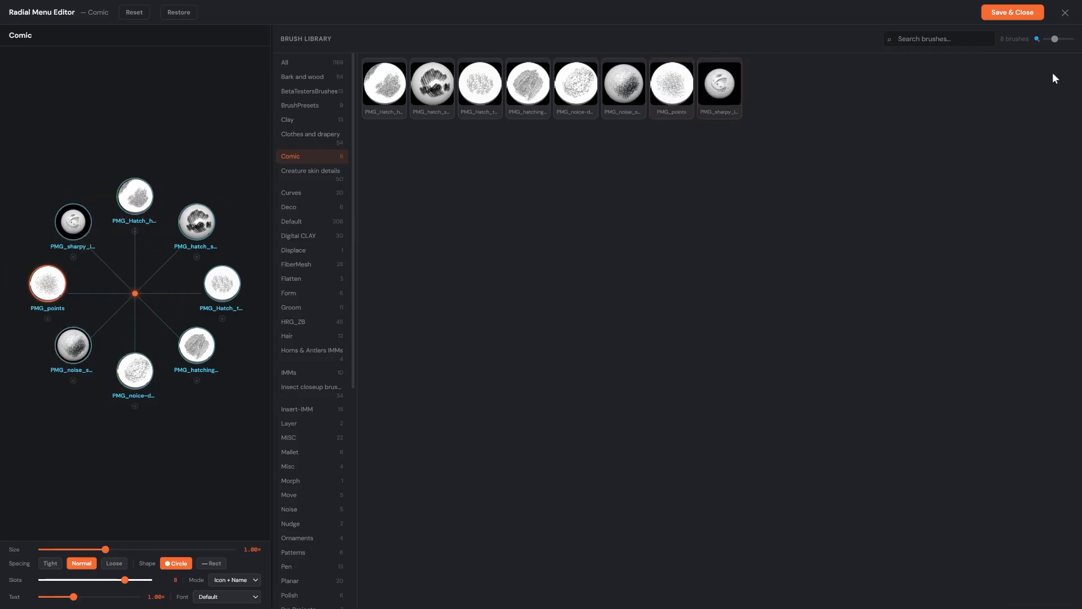
left_click(1026, 16)
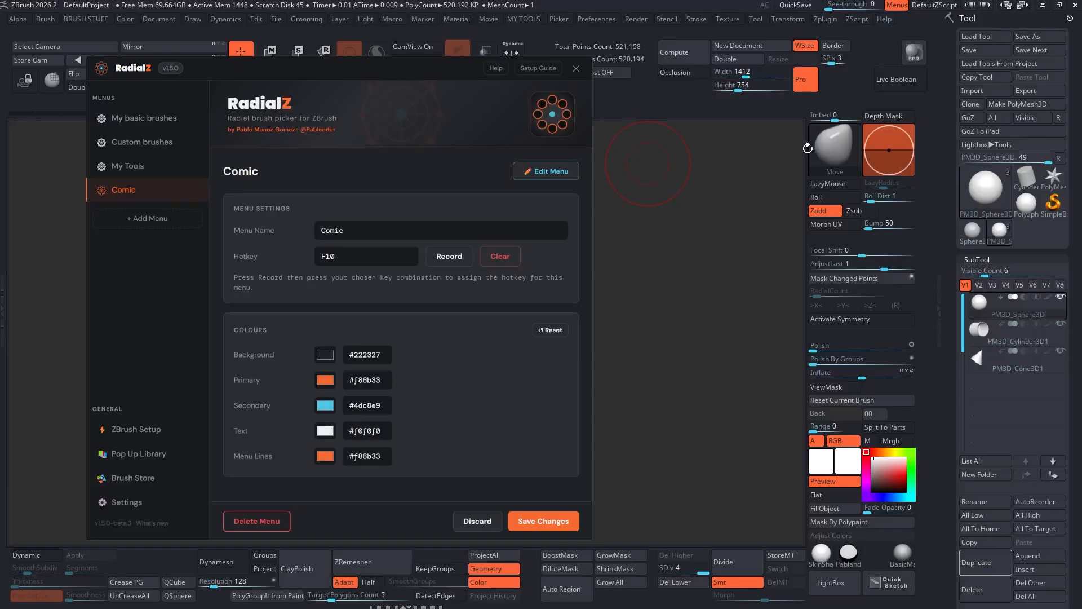
Close RadialZ, pick PMG_Hatch_thick from the Comic radial menu and sculpt hatching strokes across the sphere.
left_click(576, 69)
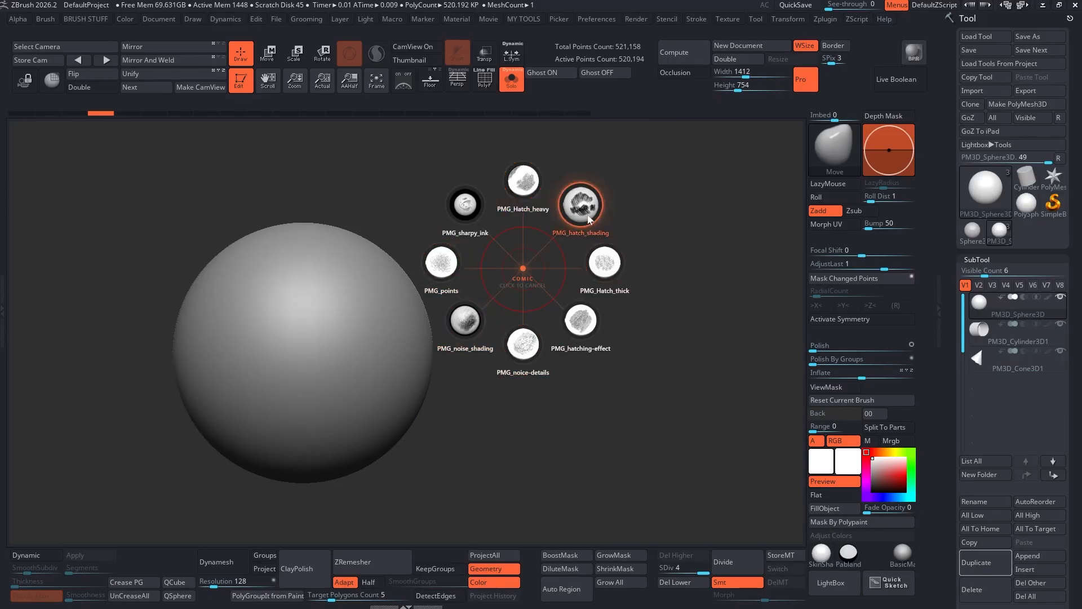
left_click(605, 263)
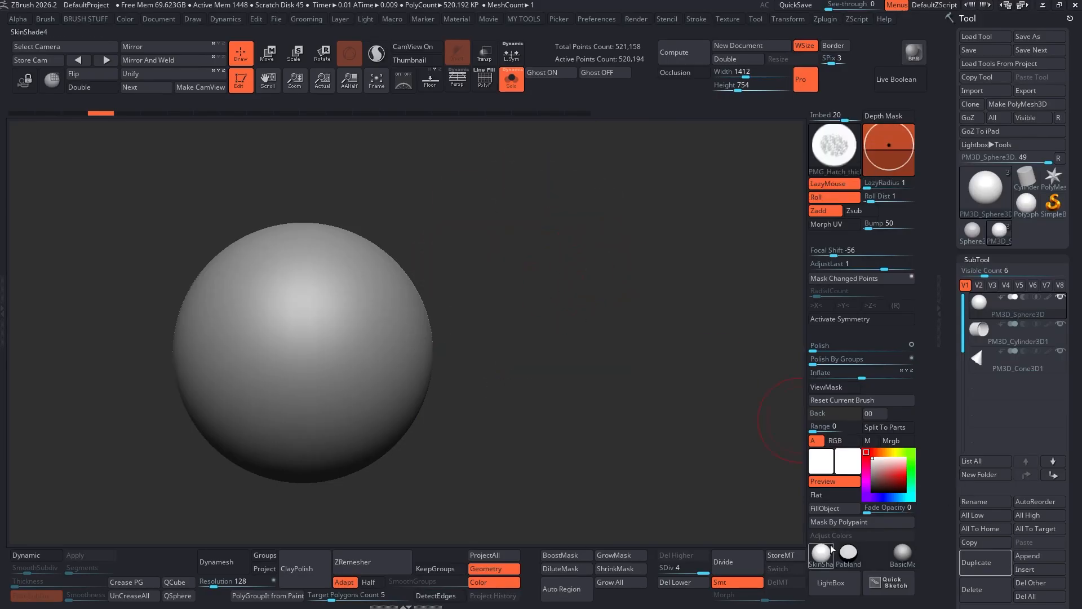
left_click_drag(369, 358, 286, 362)
mouse_move(350, 293)
left_mouse_down()
mouse_move(304, 395)
mouse_move(314, 447)
mouse_move(212, 471)
mouse_move(234, 366)
left_mouse_up()
left_click_drag(536, 310, 558, 272)
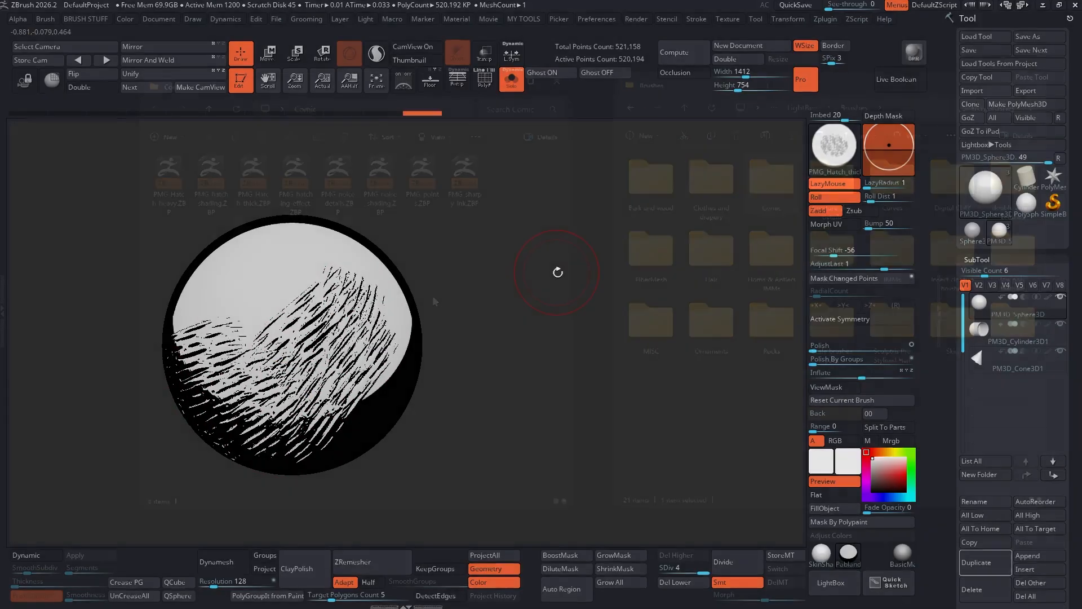